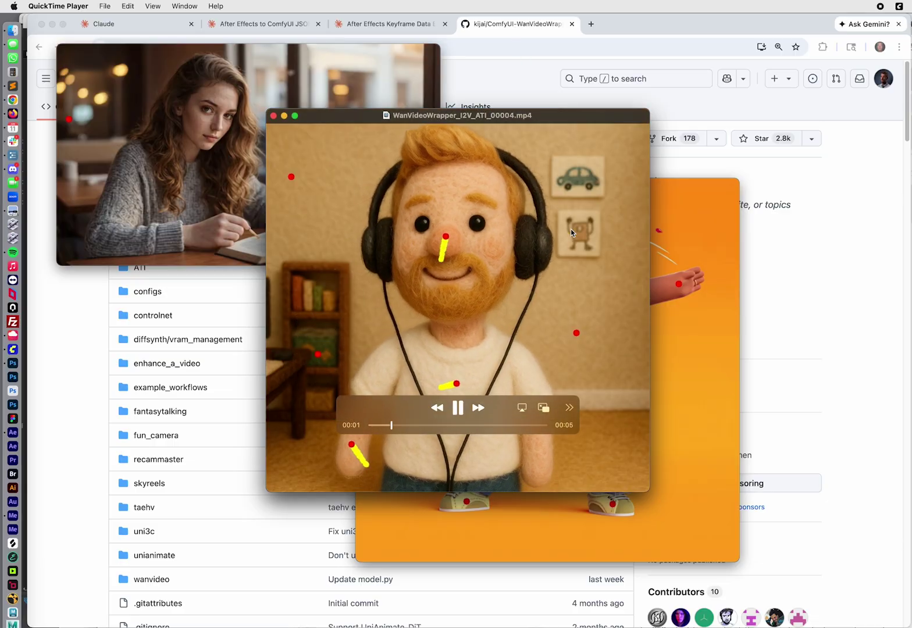
Enlarge and play the café reading clip in QuickTime, then play the chef video
left_click(151, 79)
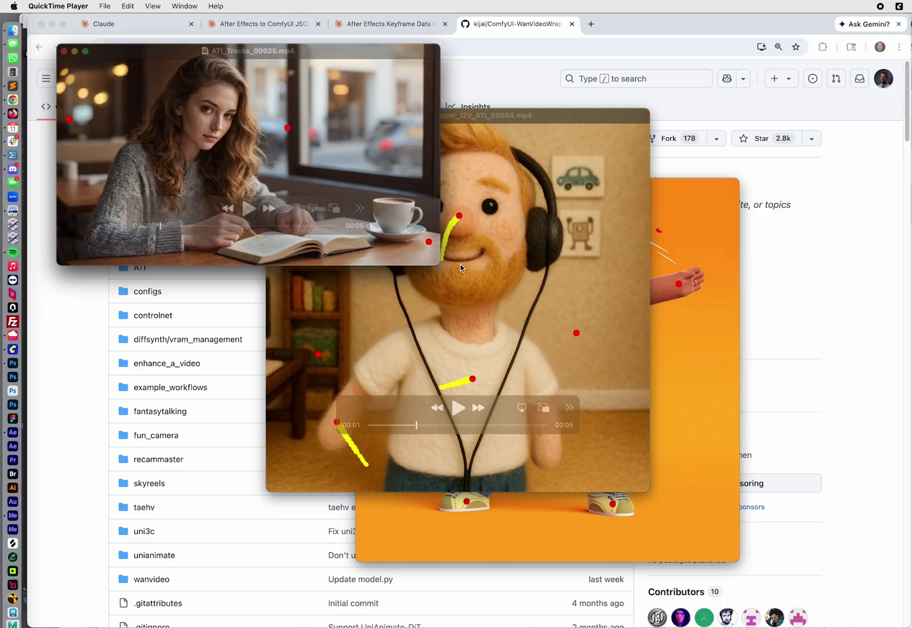
left_click_drag(434, 264, 694, 463)
key("space")
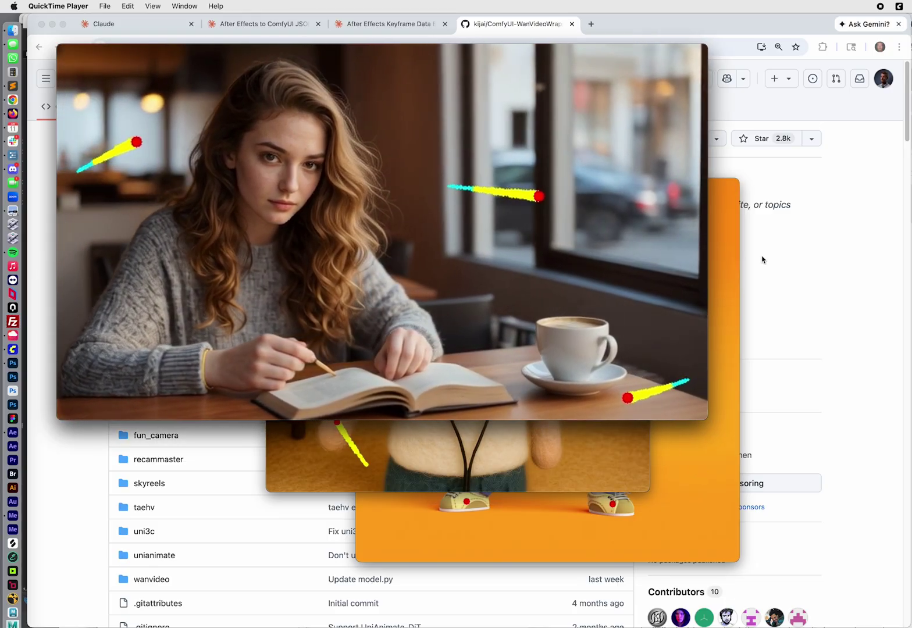
left_click(684, 451)
key("space")
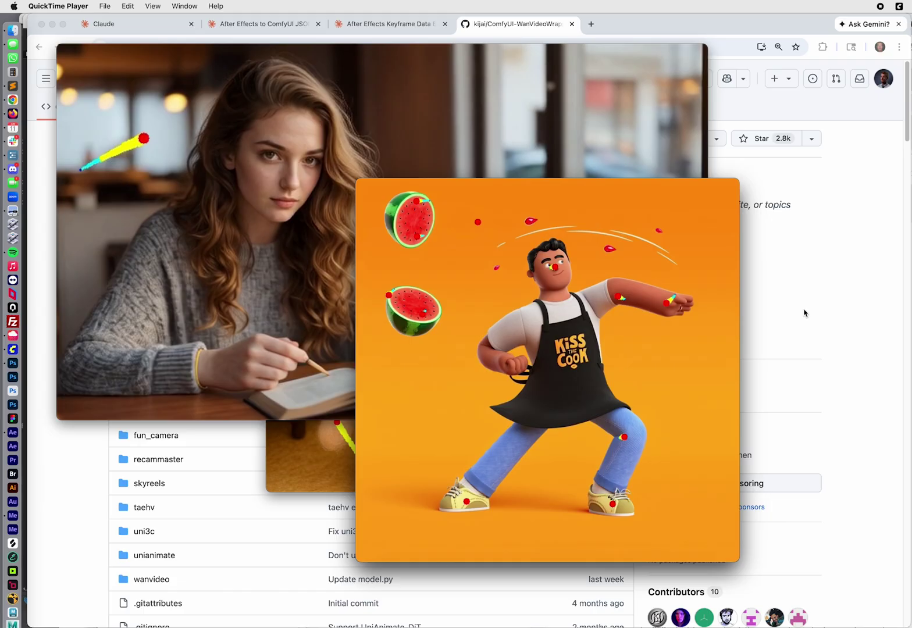
Curve the green watermelon path by moving its middle point in the Spline Editor node
key("super+Tab")
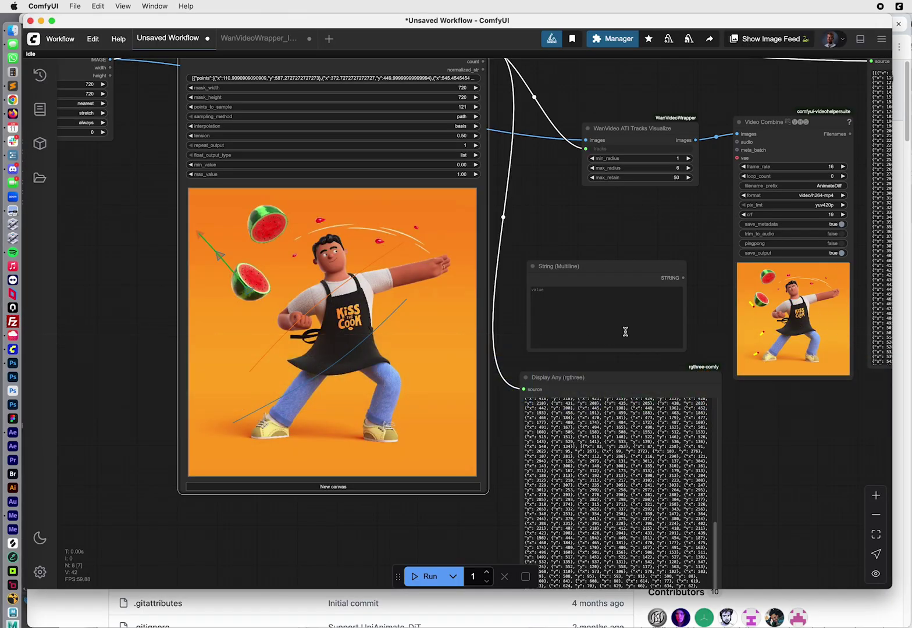
left_click_drag(542, 231, 649, 255)
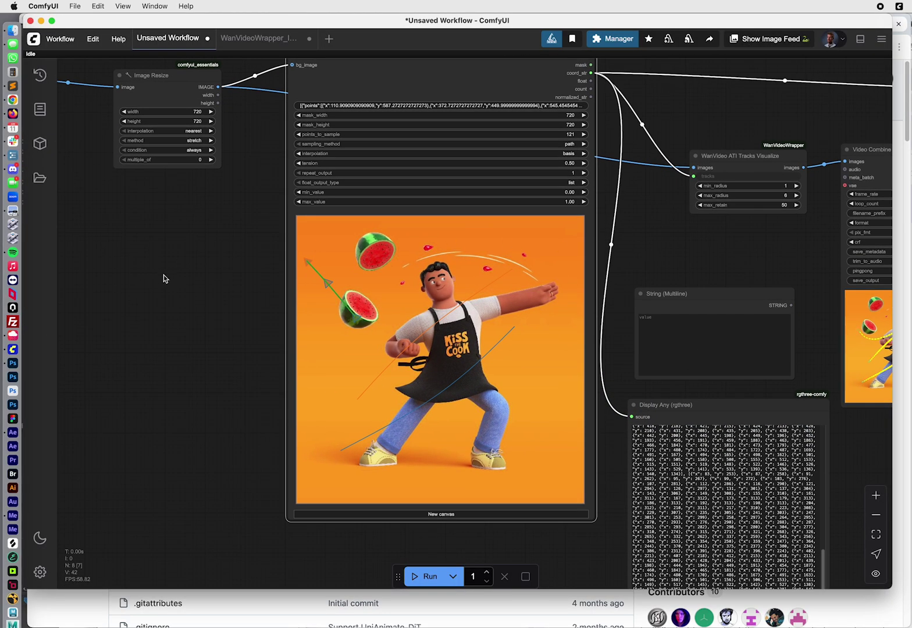
scroll(163, 278, "up", 3)
scroll(170, 343, "down", 2)
scroll(168, 318, "up", 2)
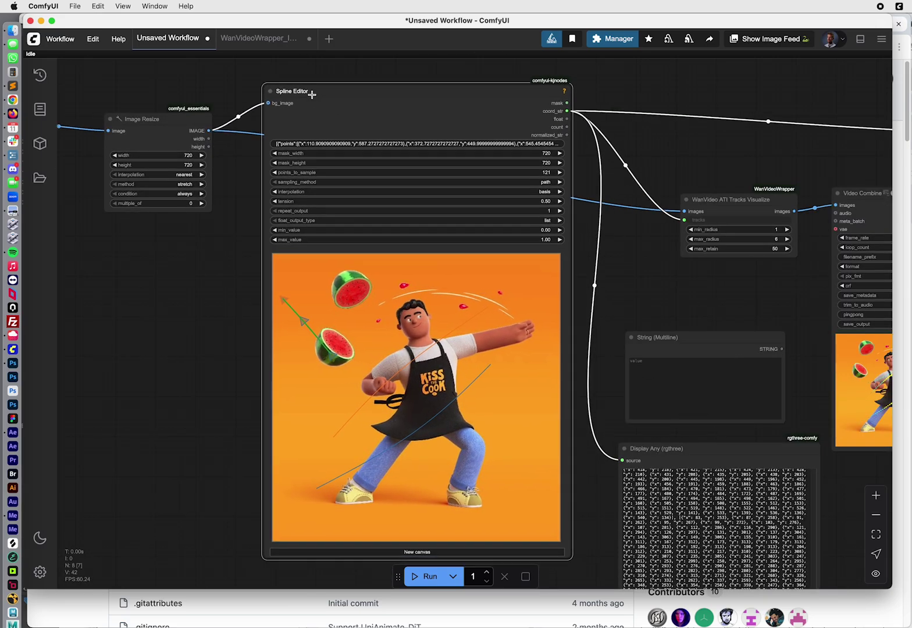
left_click(311, 94)
scroll(208, 321, "up", 2)
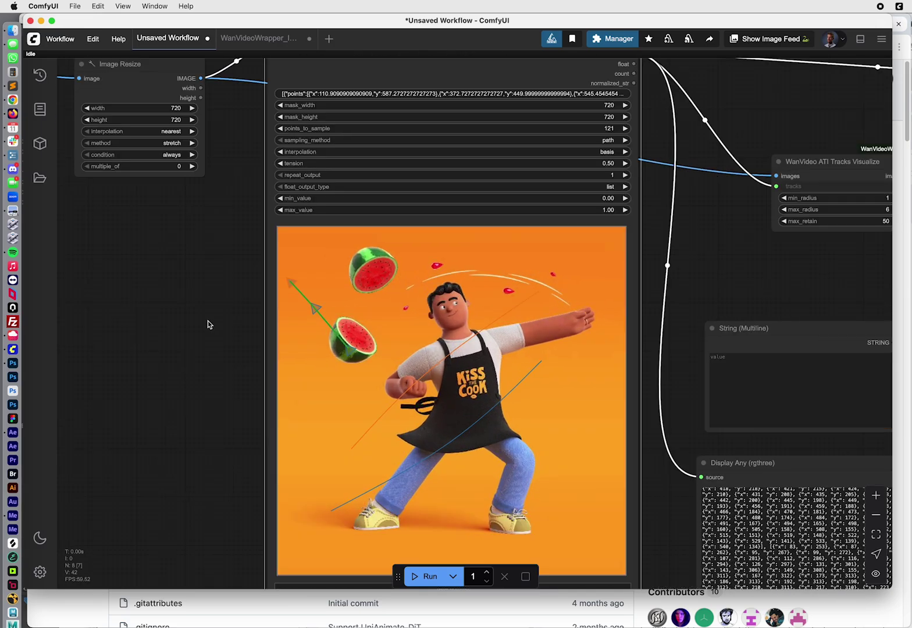
scroll(178, 281, "up", 2)
scroll(288, 334, "up", 2)
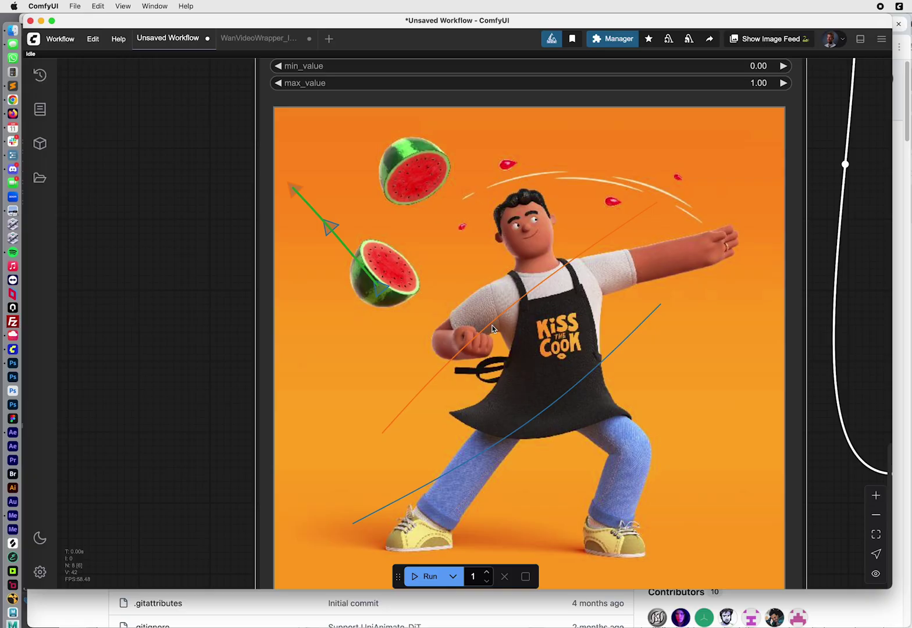
left_click_drag(328, 229, 348, 229)
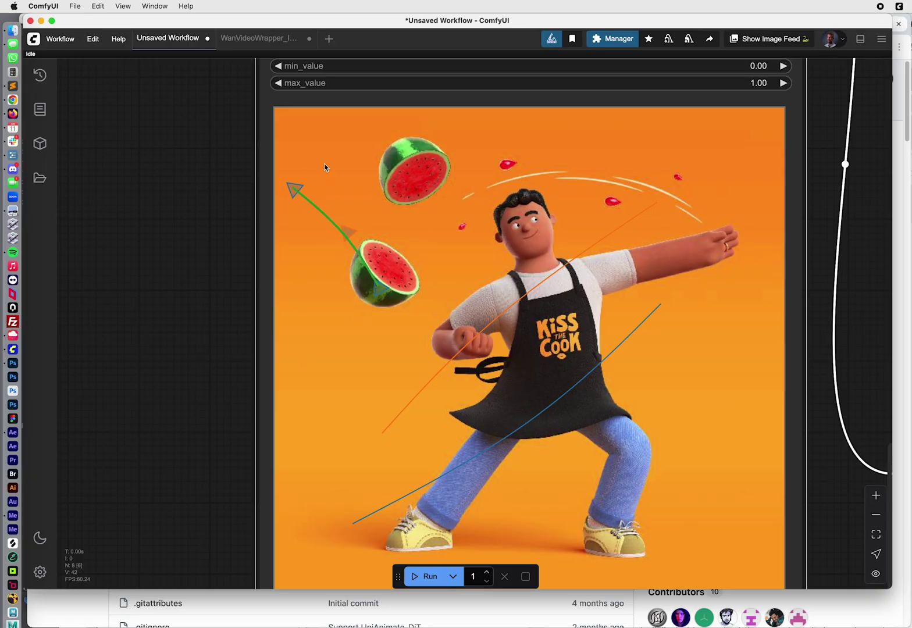
scroll(189, 286, "down", 2)
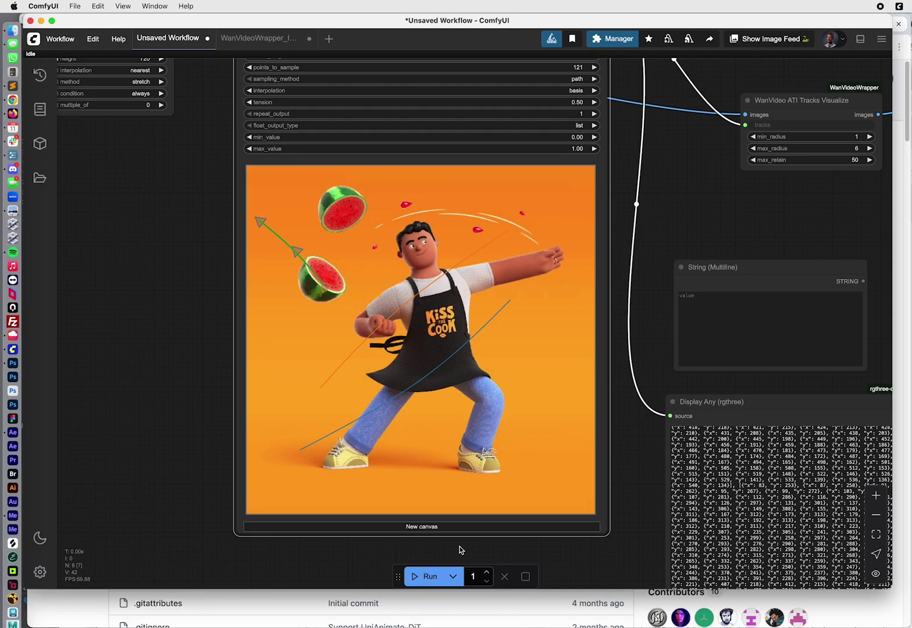
Run the workflow and bring the Video Combine preview with yellow motion tracks into view
left_click(428, 577)
left_click_drag(638, 461, 269, 326)
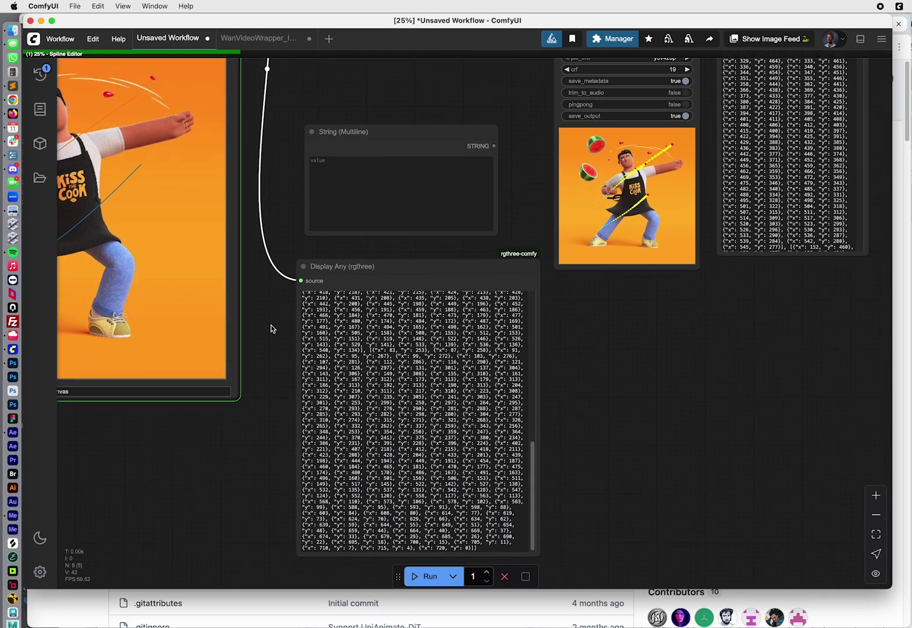
left_click_drag(634, 324, 577, 431)
scroll(611, 300, "up", 5)
scroll(612, 300, "up", 1)
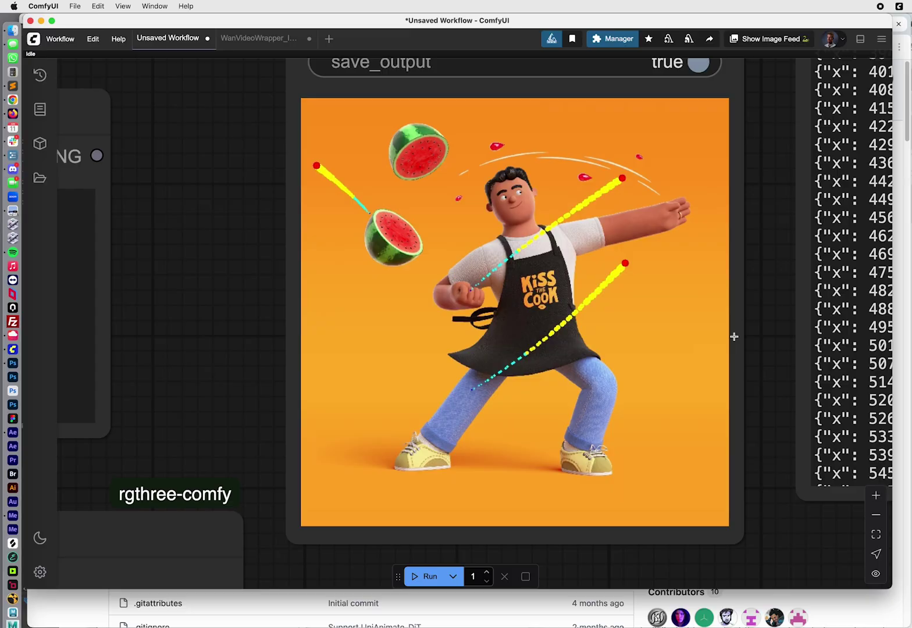
scroll(761, 342, "down", 5)
scroll(486, 214, "left", 3)
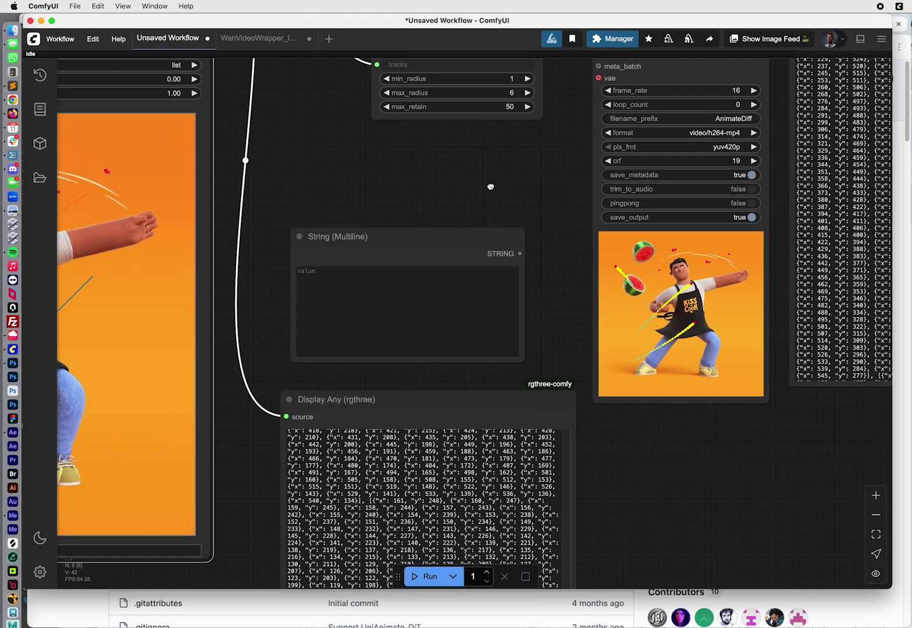
key("super+Tab")
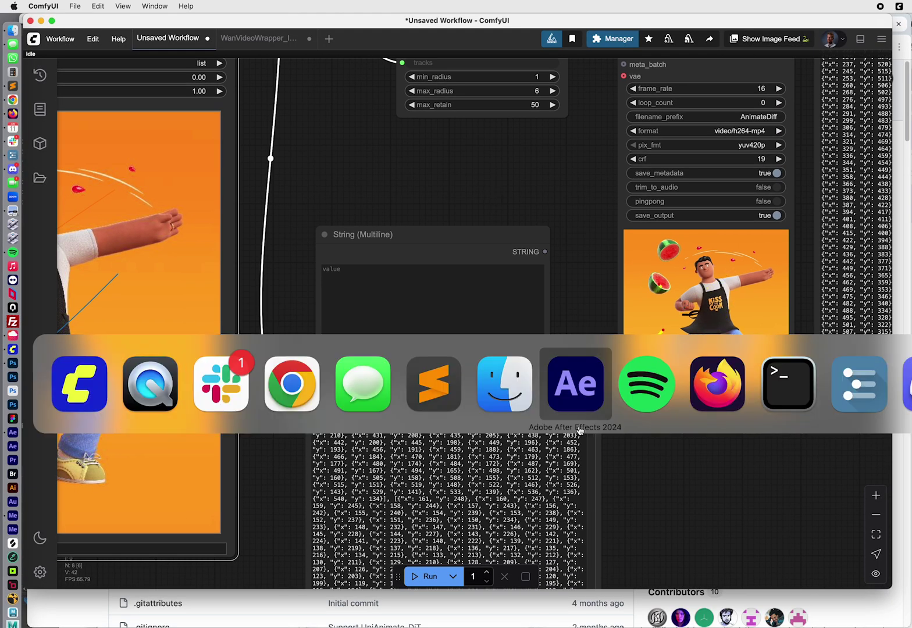
Select all layers in the chef composition and collapse their expanded properties
left_click(579, 429)
scroll(624, 290, "up", 3)
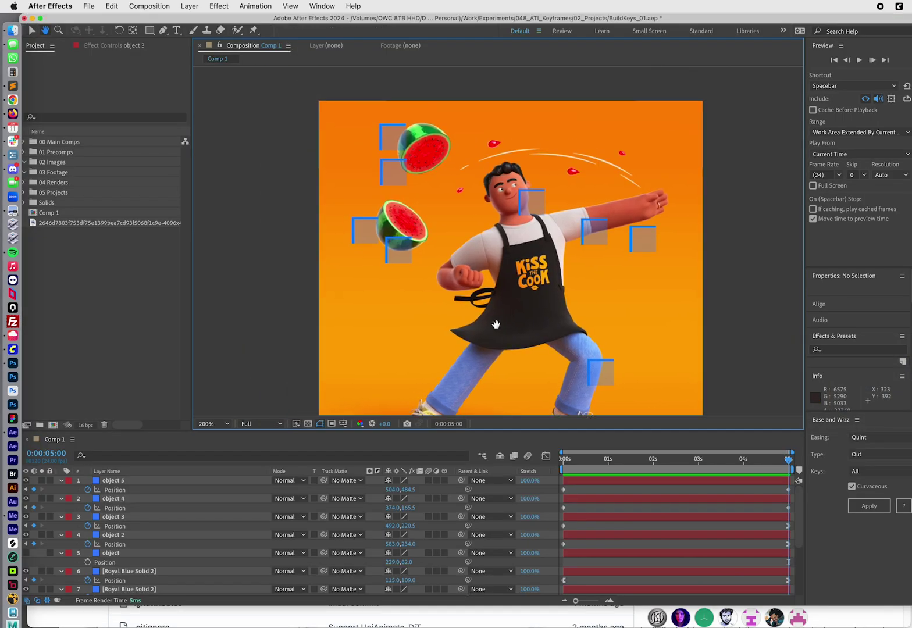
left_click(362, 185)
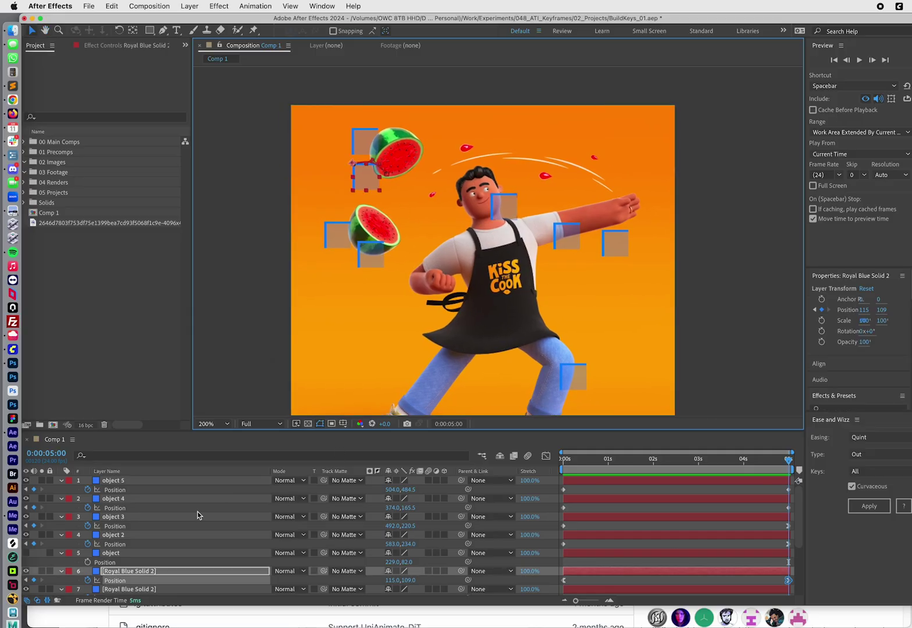
key("super+a")
left_click(62, 518)
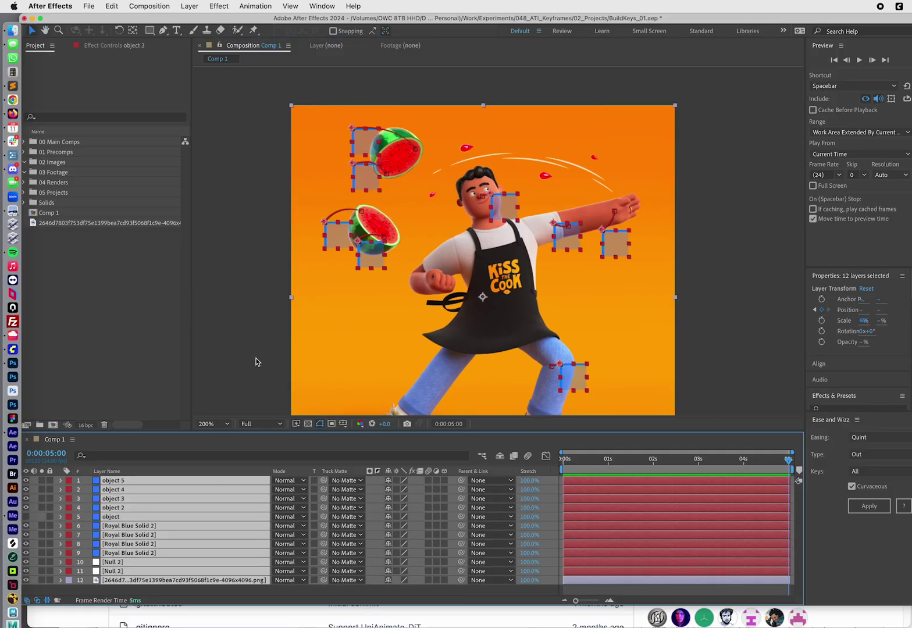
Preview the animation, then reveal every layer's Position keyframes and deselect all layers
key("space")
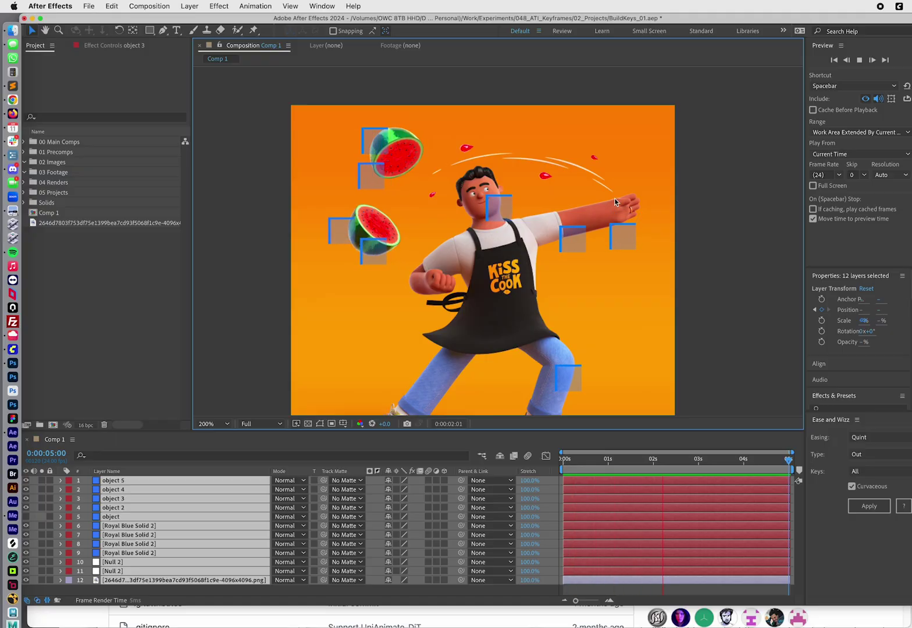
key("space")
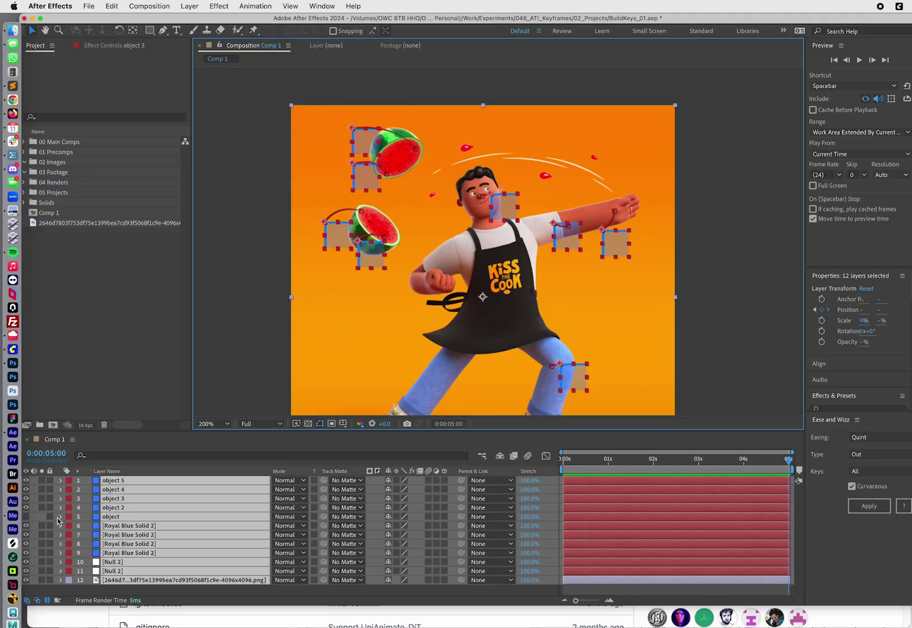
key("p")
key("F2")
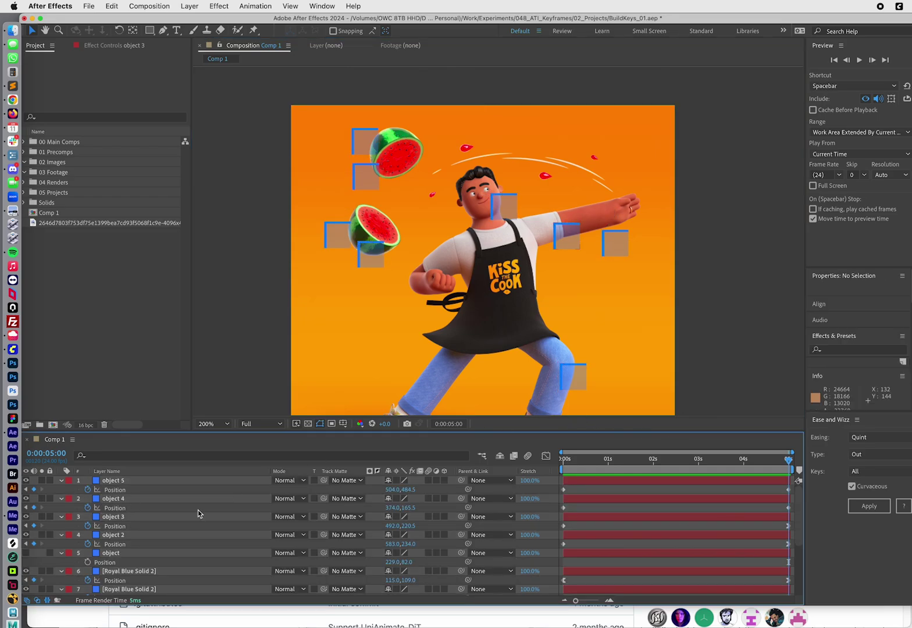
Select the object 5, 4 and 3 layers, then leave the File menu without choosing
left_click(122, 492)
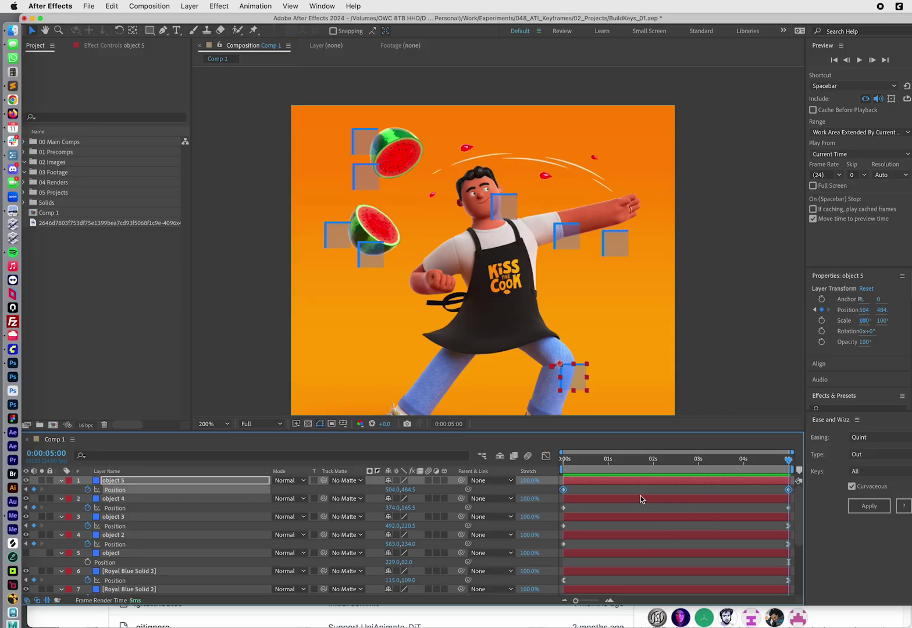
left_click(121, 507, "shift")
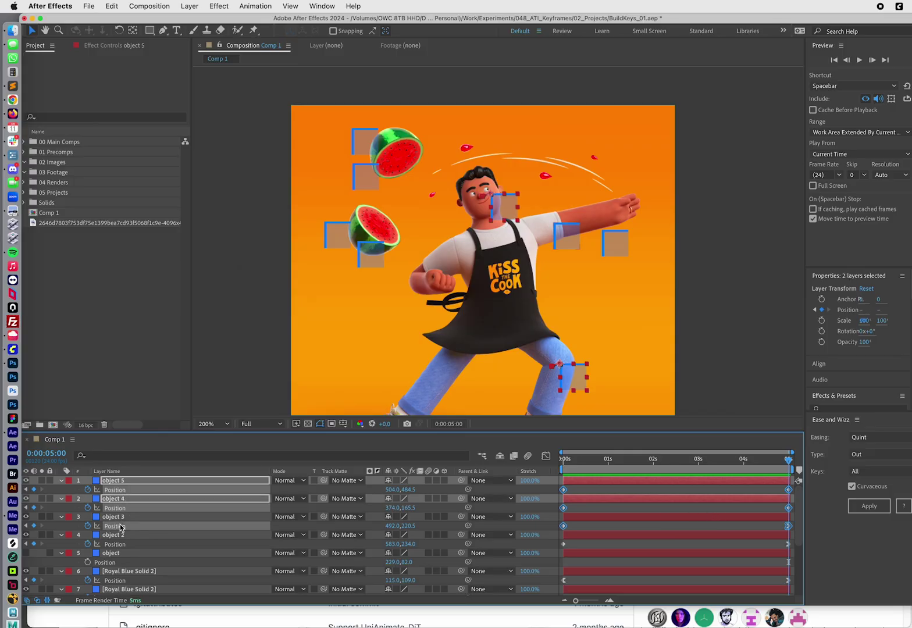
left_click(122, 527, "shift")
left_click(74, 492)
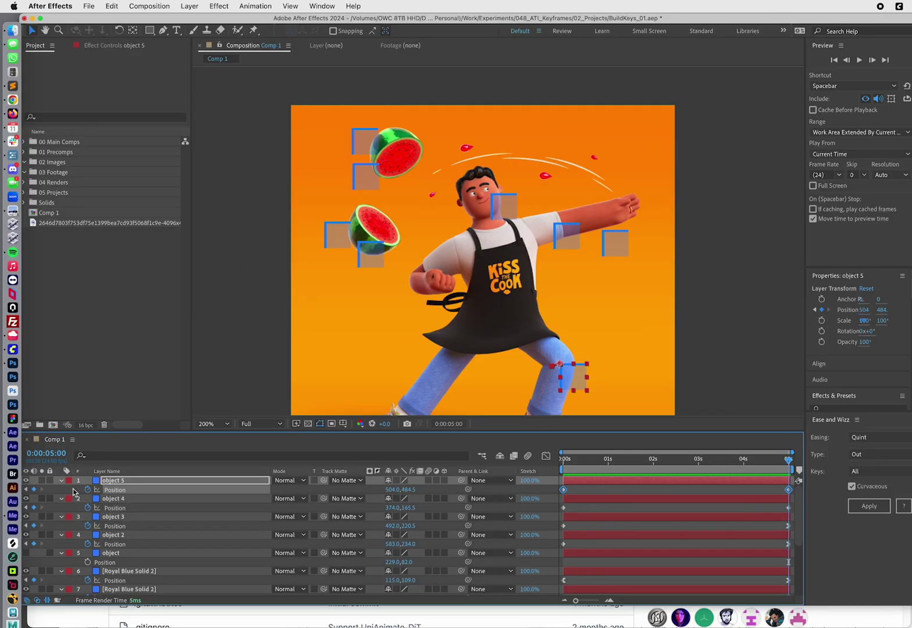
left_click(89, 5)
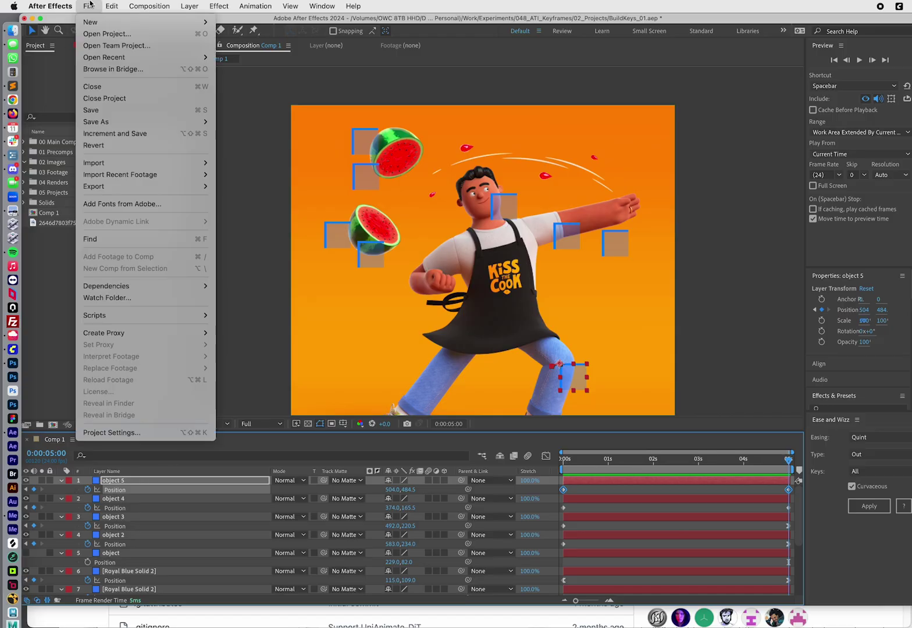
left_click(89, 5)
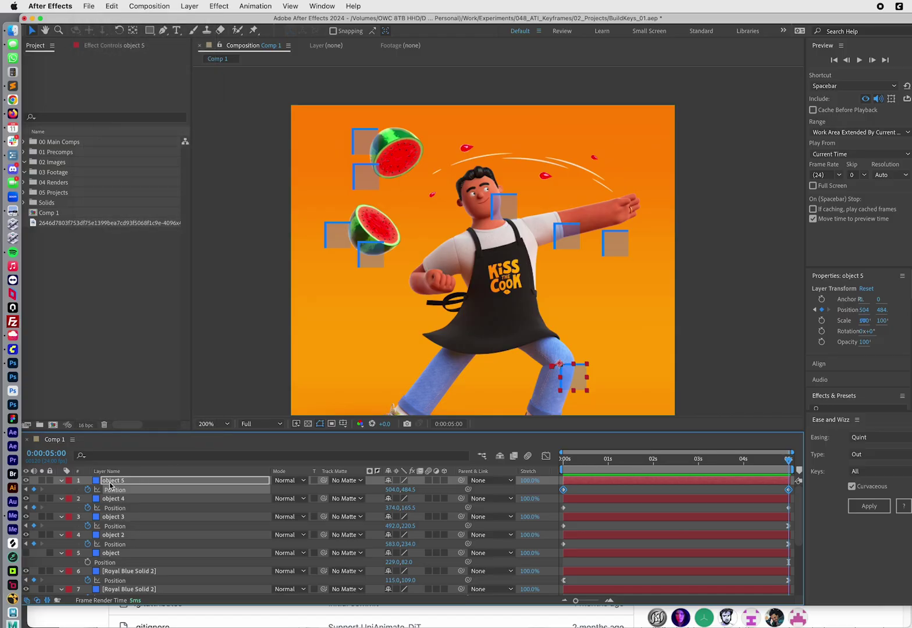
scroll(156, 558, "down", 5)
Select all layers and run PositionKeyframesToText.jsx from Recent Script Files
key("ctrl+a")
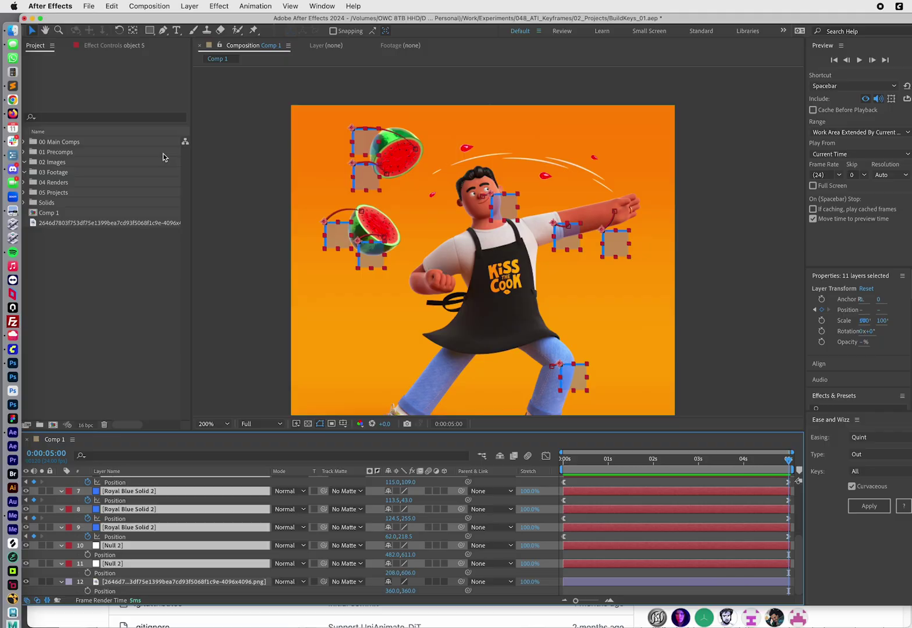
left_click(88, 6)
mouse_move(143, 315)
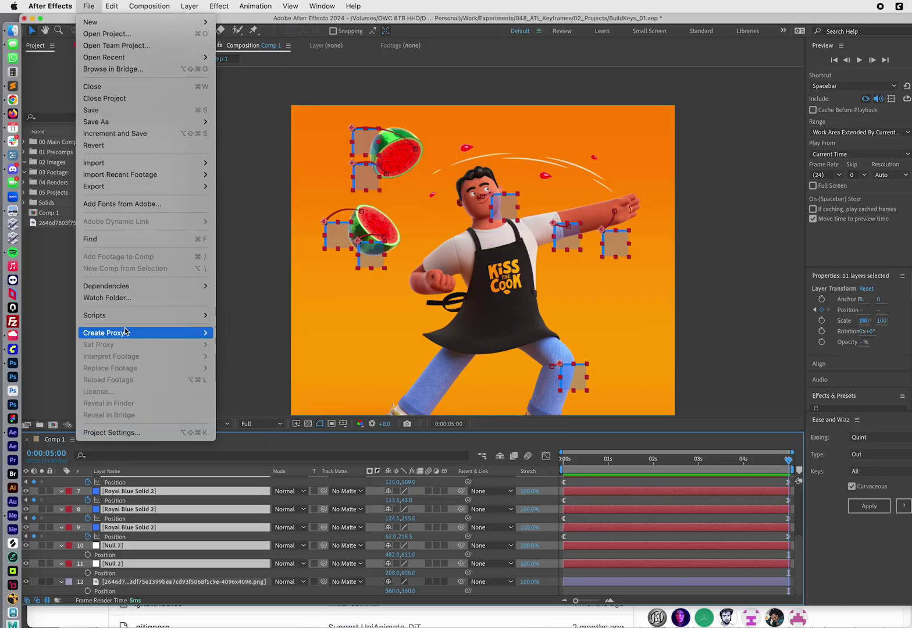
mouse_move(250, 351)
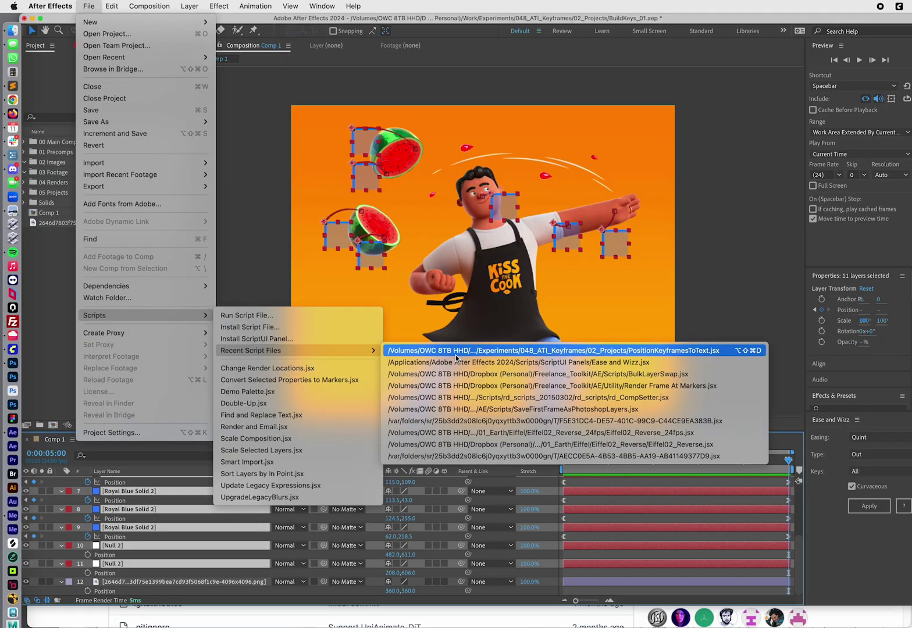
left_click(455, 353)
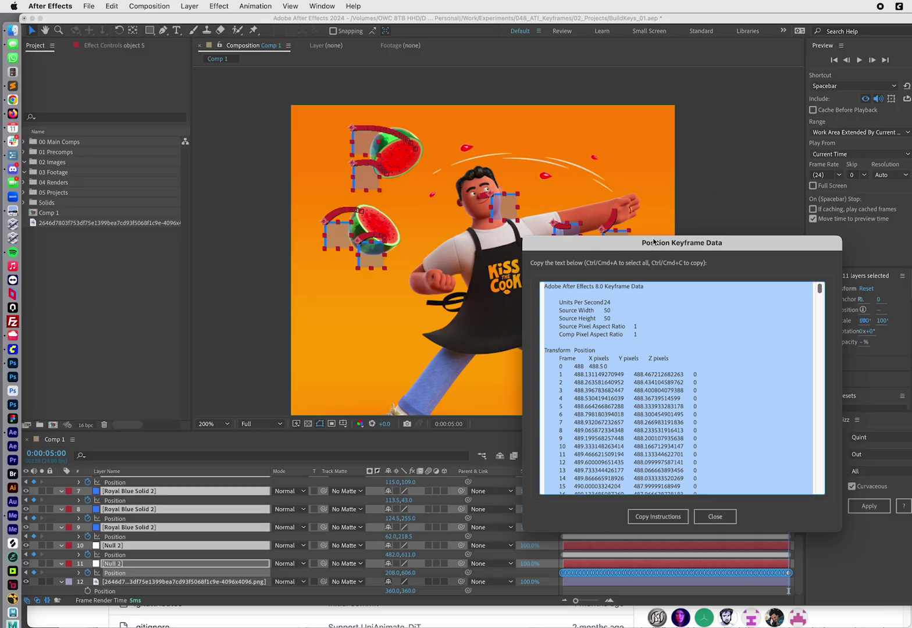
left_click_drag(654, 242, 507, 187)
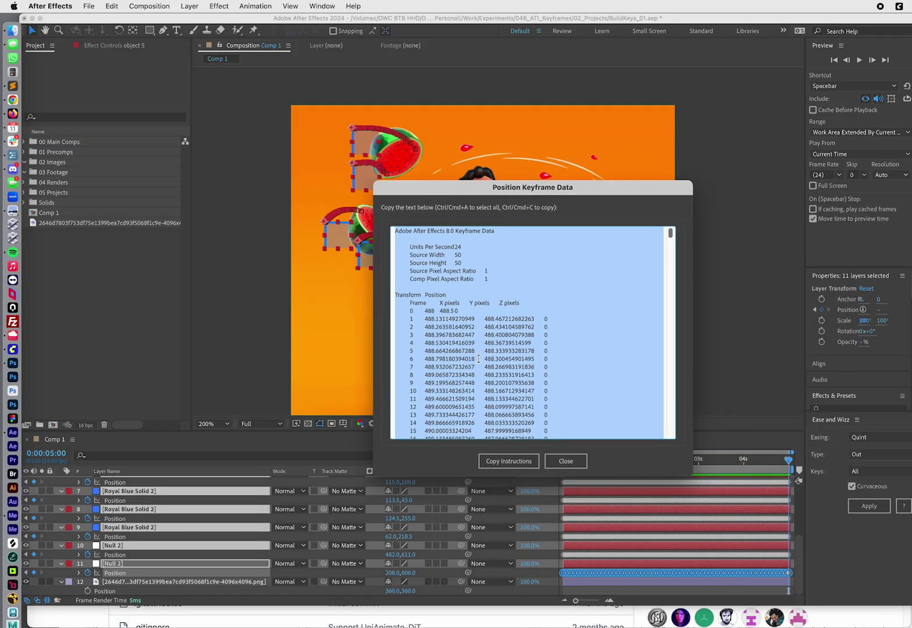
Paste the exported position keyframe text into a new Sublime Text tab
key("super+Tab")
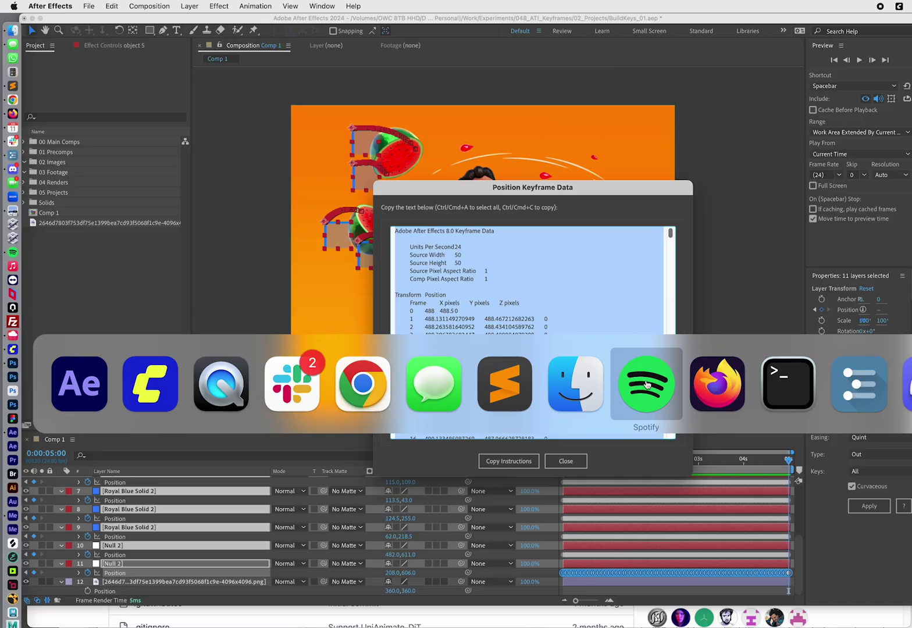
key("super+v")
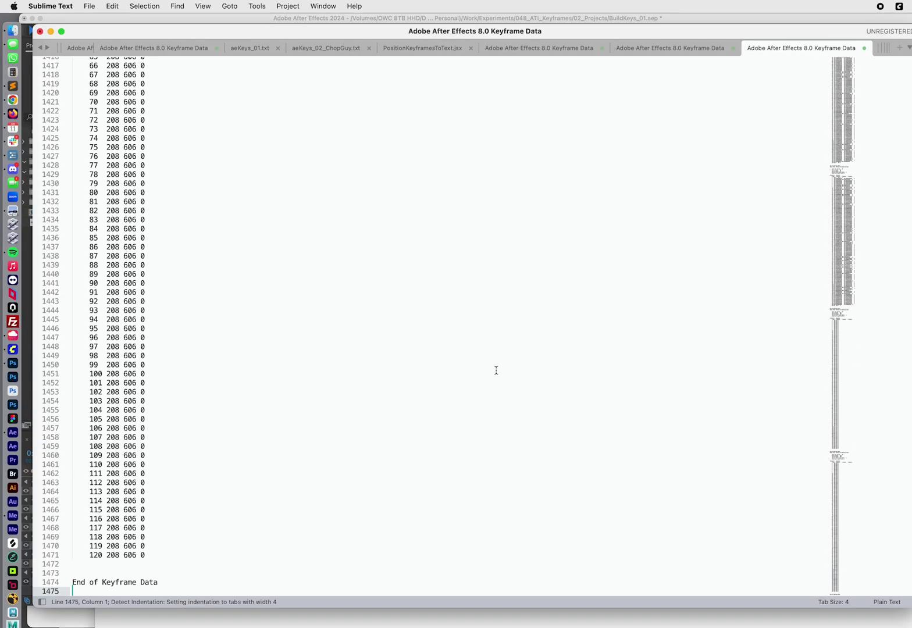
left_click_drag(872, 547, 882, 495)
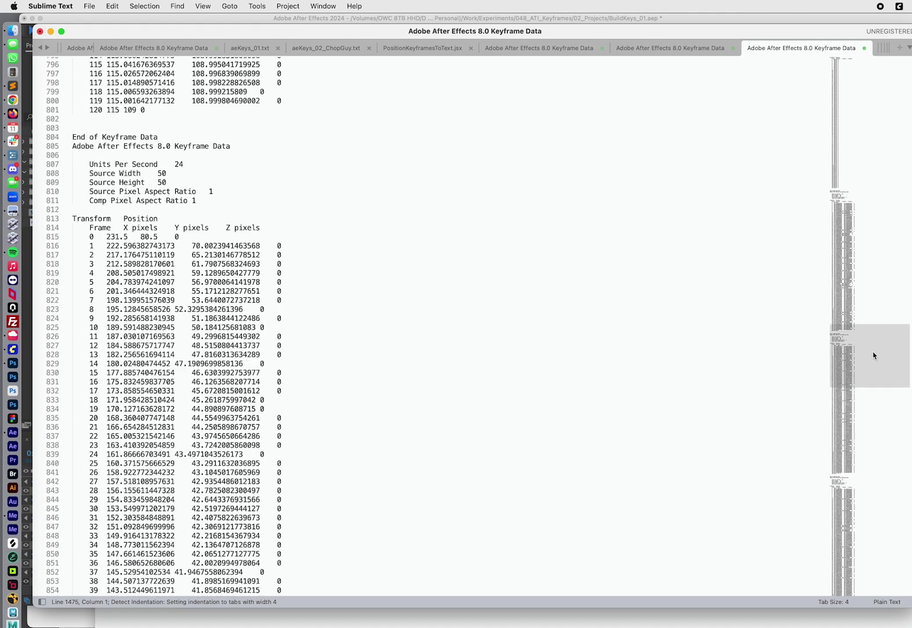
Paste the keyframe data into Claude's converter, convert it to ComfyUI JSON, and copy the output
key("super+Tab")
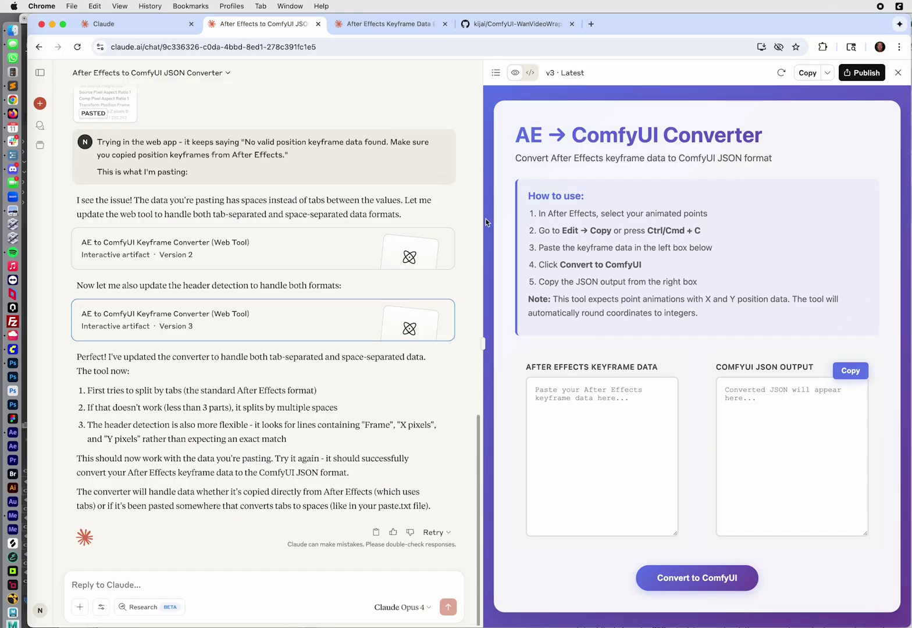
left_click(587, 409)
key("super+v")
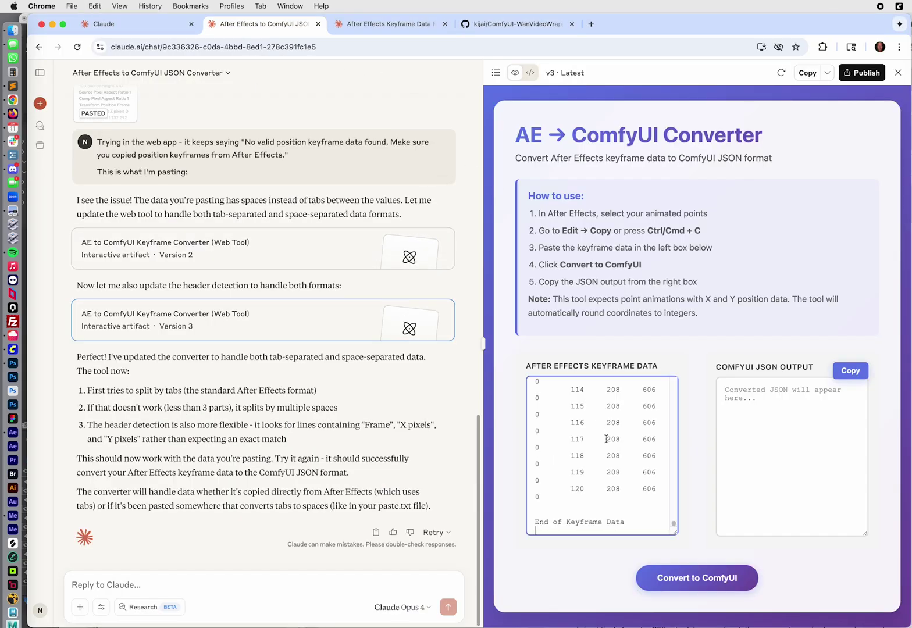
left_click(697, 587)
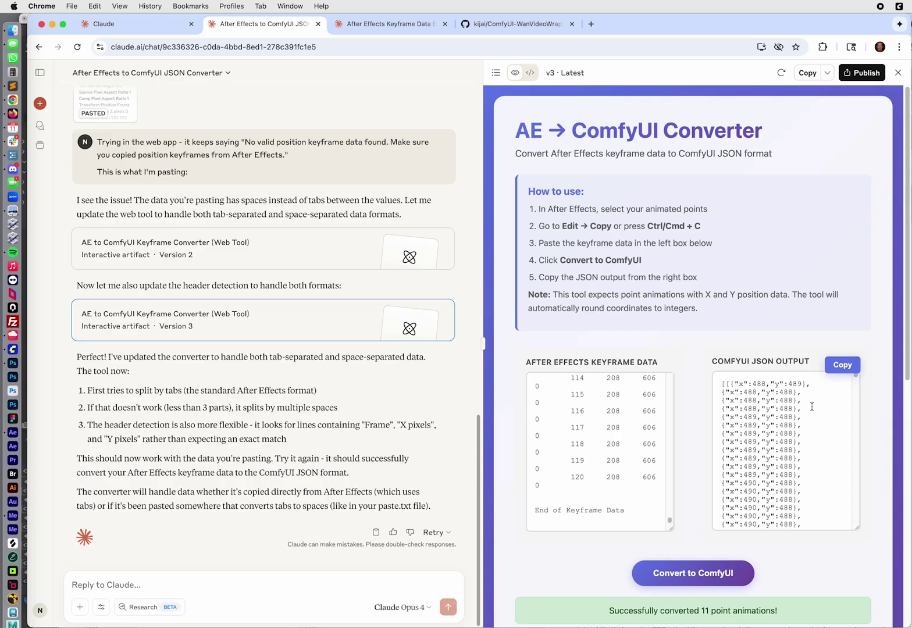
scroll(830, 432, "down", 10)
left_click(844, 413)
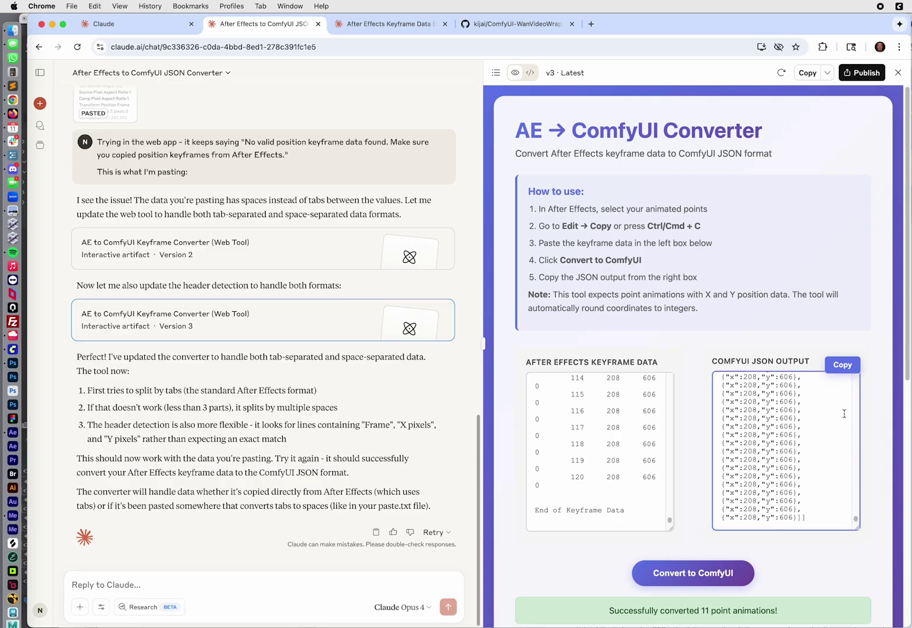
left_click(846, 373)
key("super+Tab")
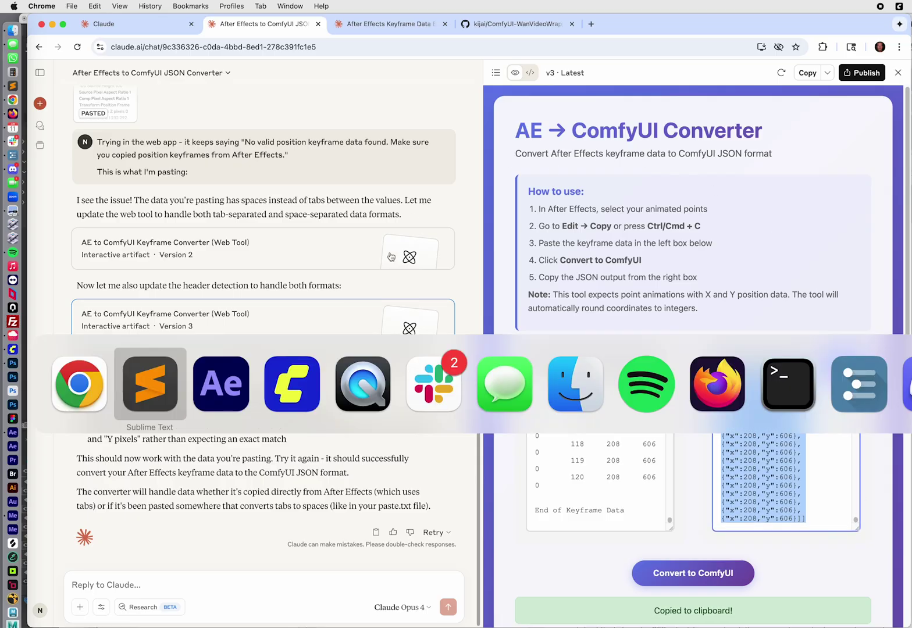
left_click(320, 379)
scroll(641, 491, "down", 1)
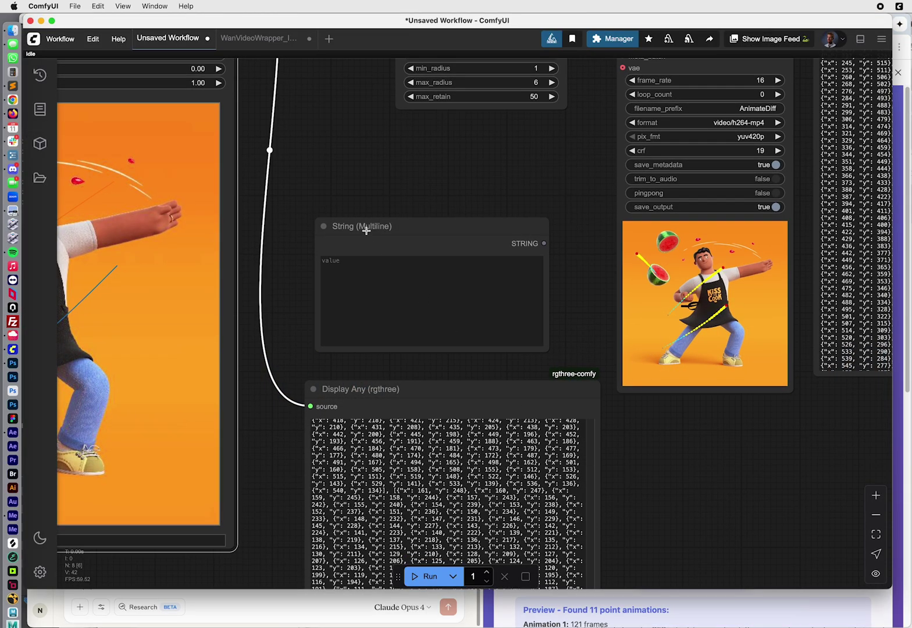
Paste the JSON into String (Multiline), wire it to ATI Tracks Visualize's tracks, and queue
left_click(350, 256)
key("super+v")
scroll(520, 187, "up", 3)
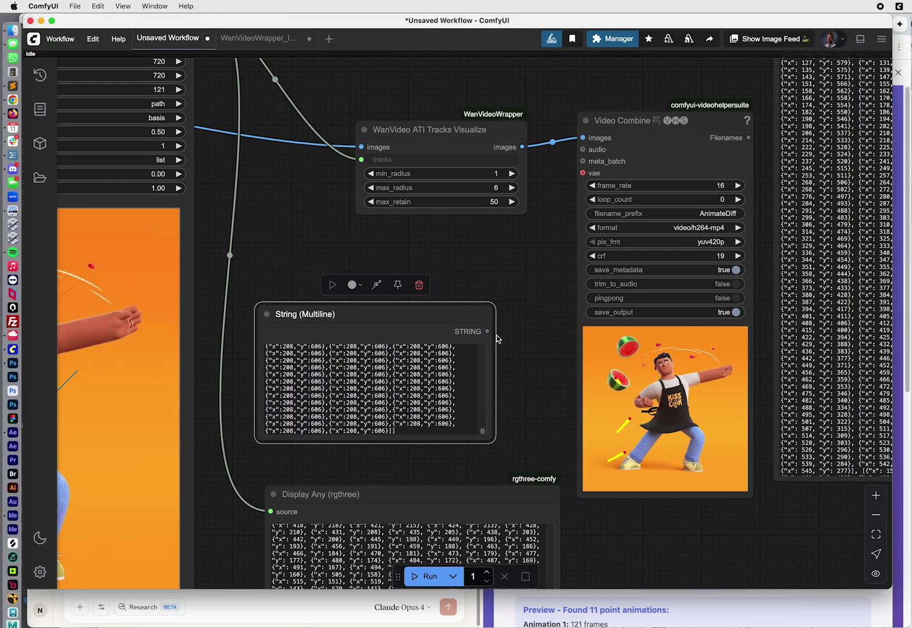
left_click_drag(486, 330, 361, 159)
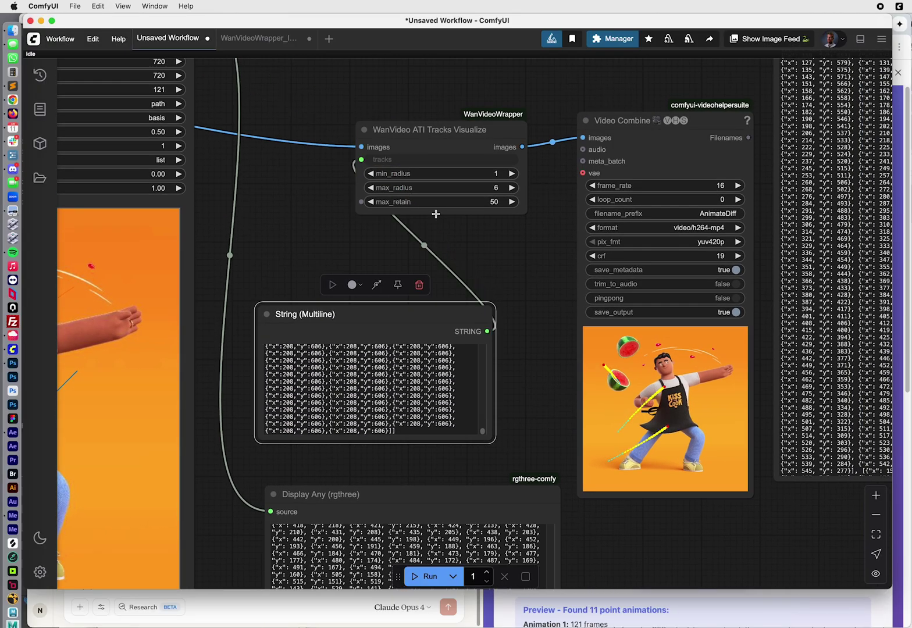
scroll(325, 191, "right", 5)
scroll(495, 352, "up", 5)
key("super+Return")
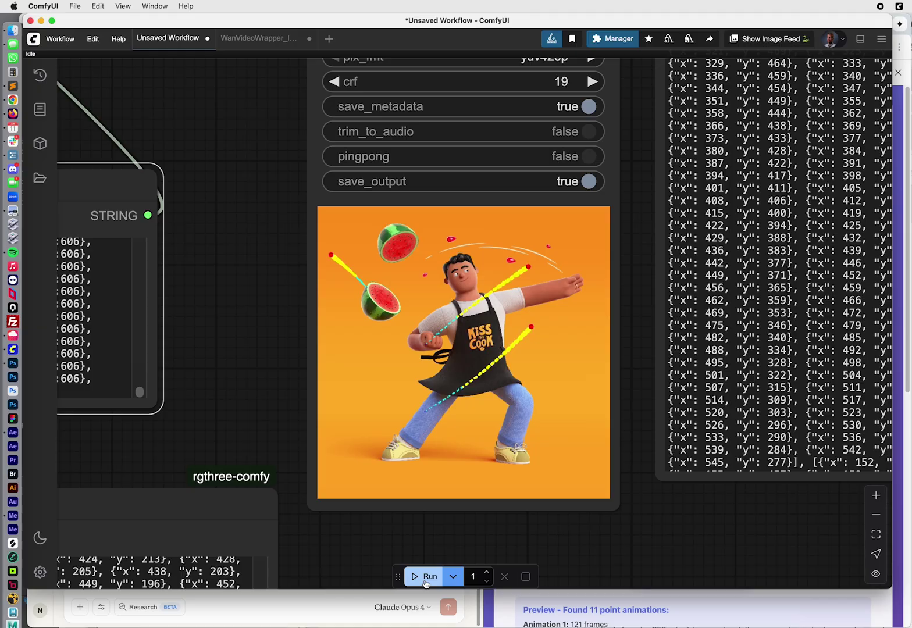
scroll(253, 330, "up", 3)
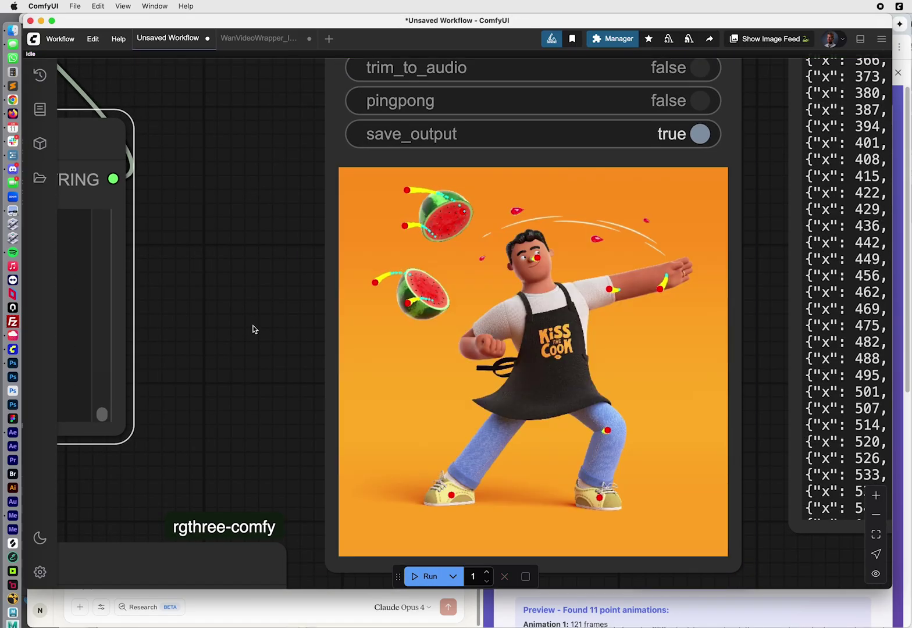
scroll(253, 329, "down", 2)
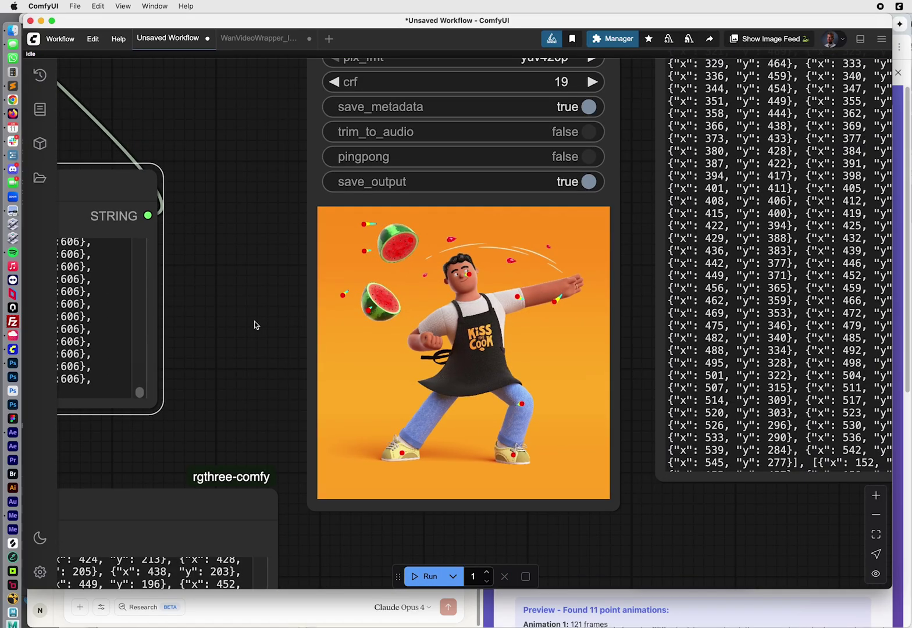
key("super+Tab")
key("super+Tab")
key("super+Tab")
key("super+Tab")
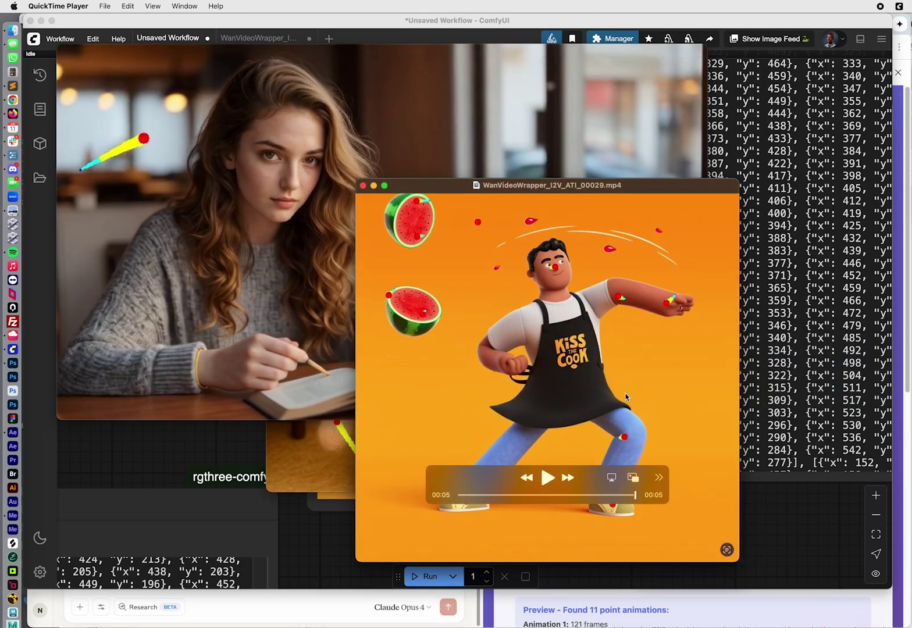
Move and enlarge the tracked chef video window, shrink it back, and replay it
left_click_drag(625, 397, 484, 311)
key("super+equal")
key("super+equal")
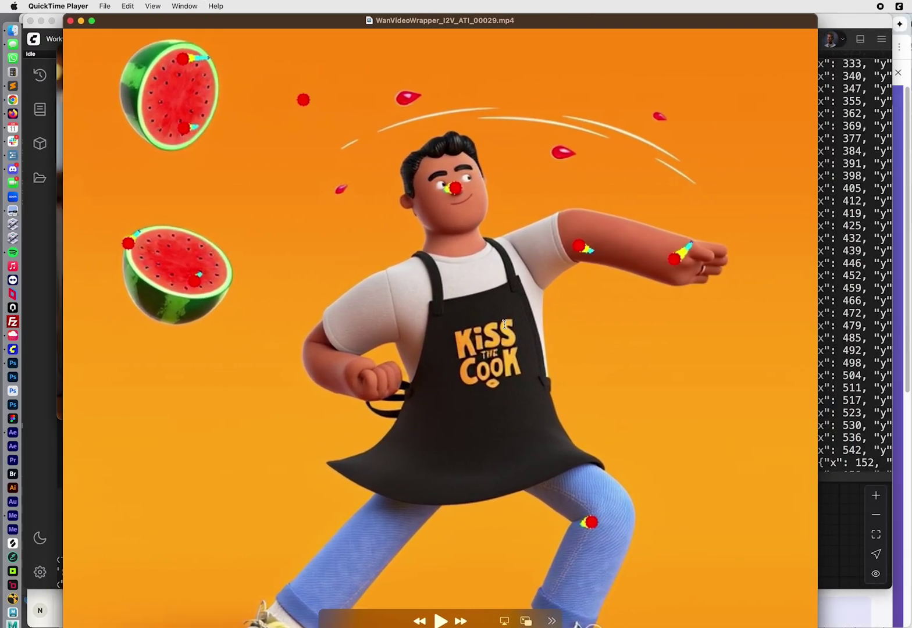
key("super+minus")
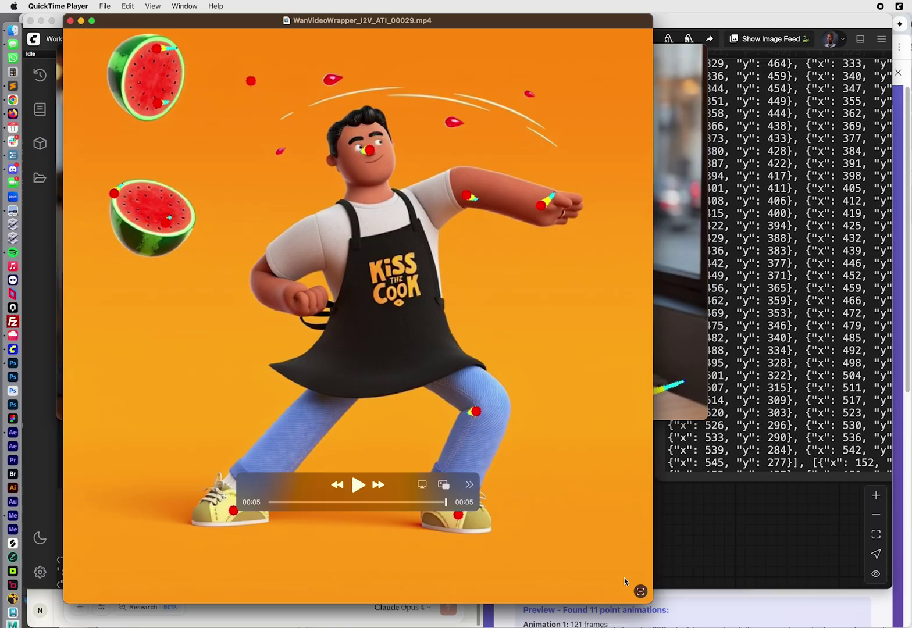
key("space")
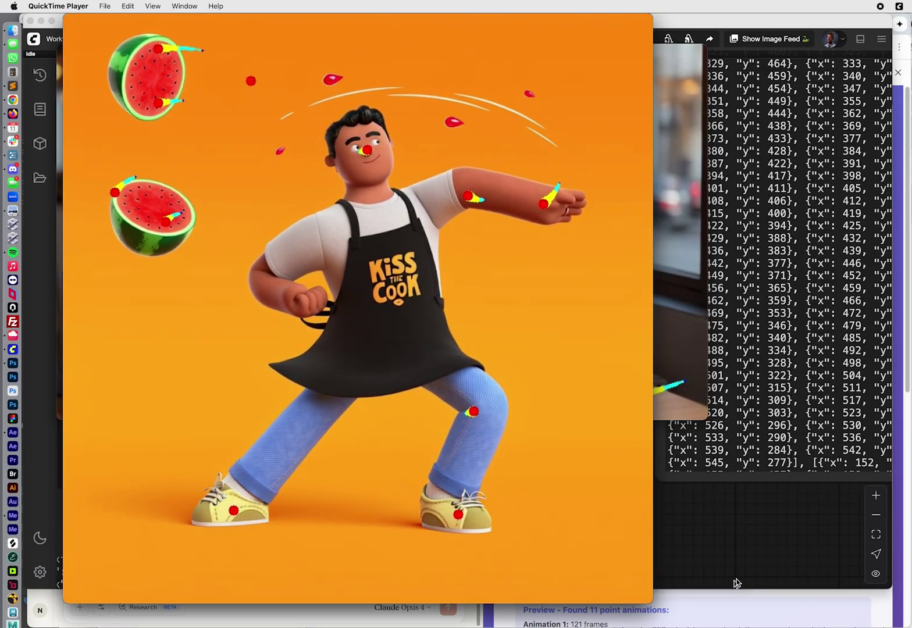
Select WanVideoWrapper_I2V_ATI_00028.mp4 in Finder and open it in Quick Look
key("super+Tab")
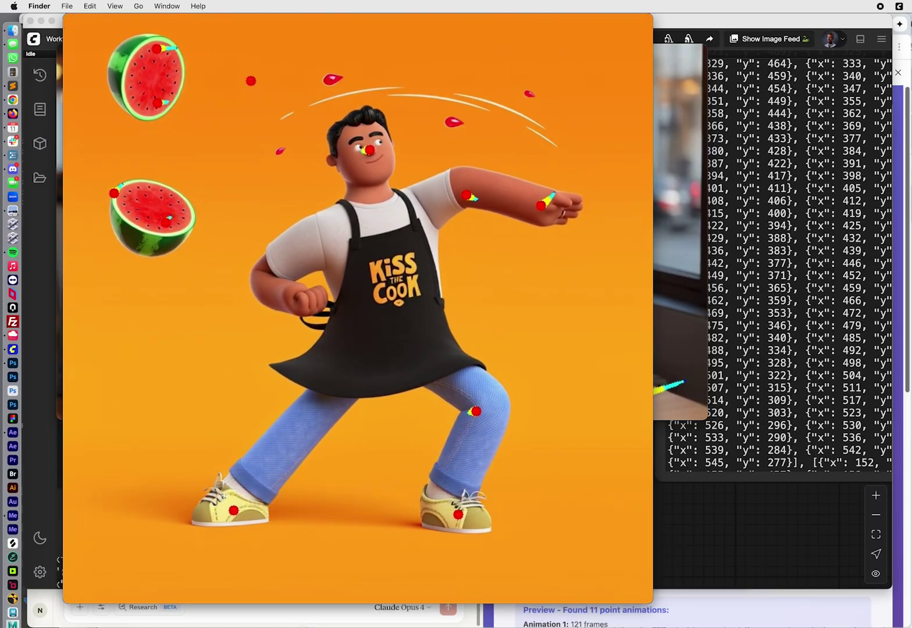
key("Up")
key("Up")
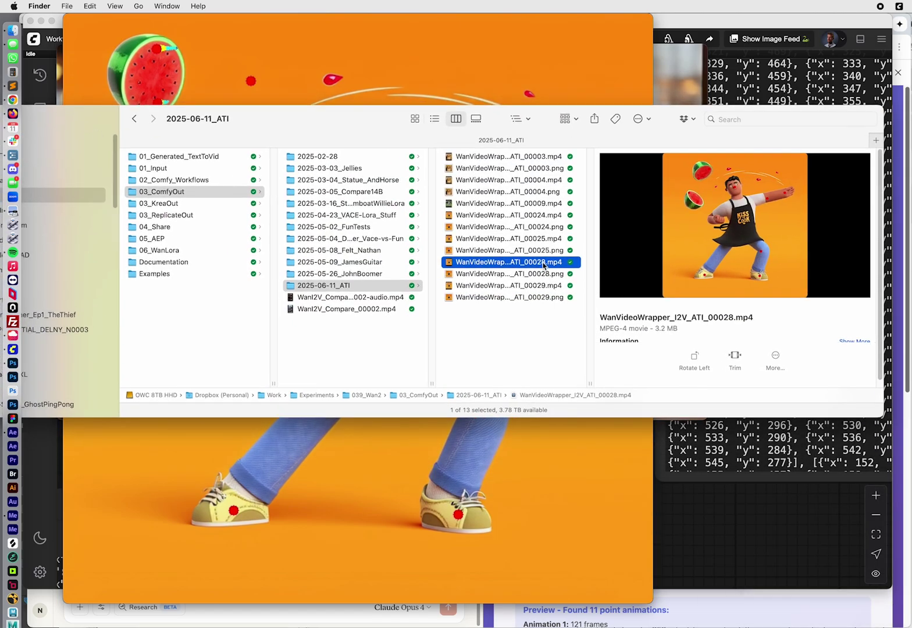
key("space")
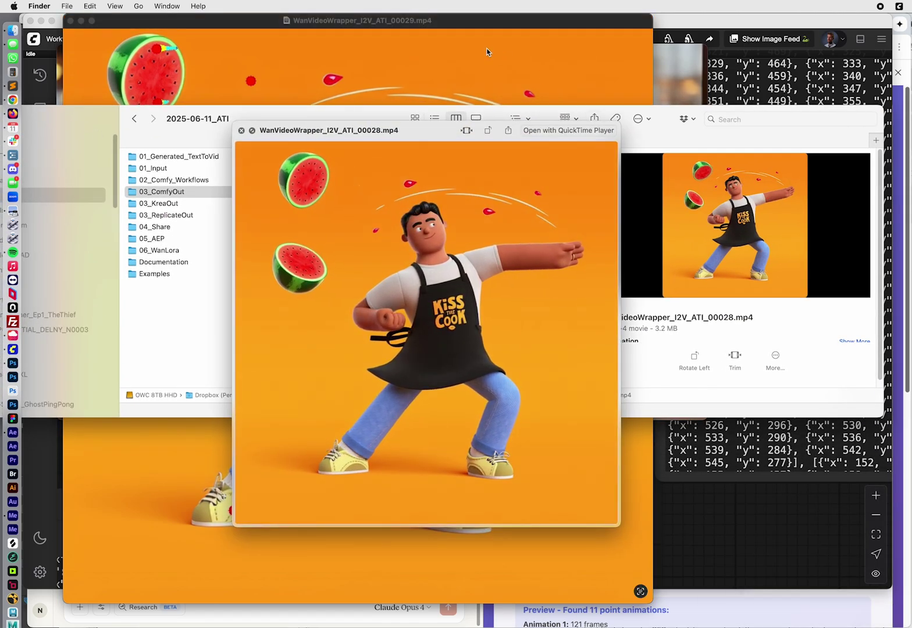